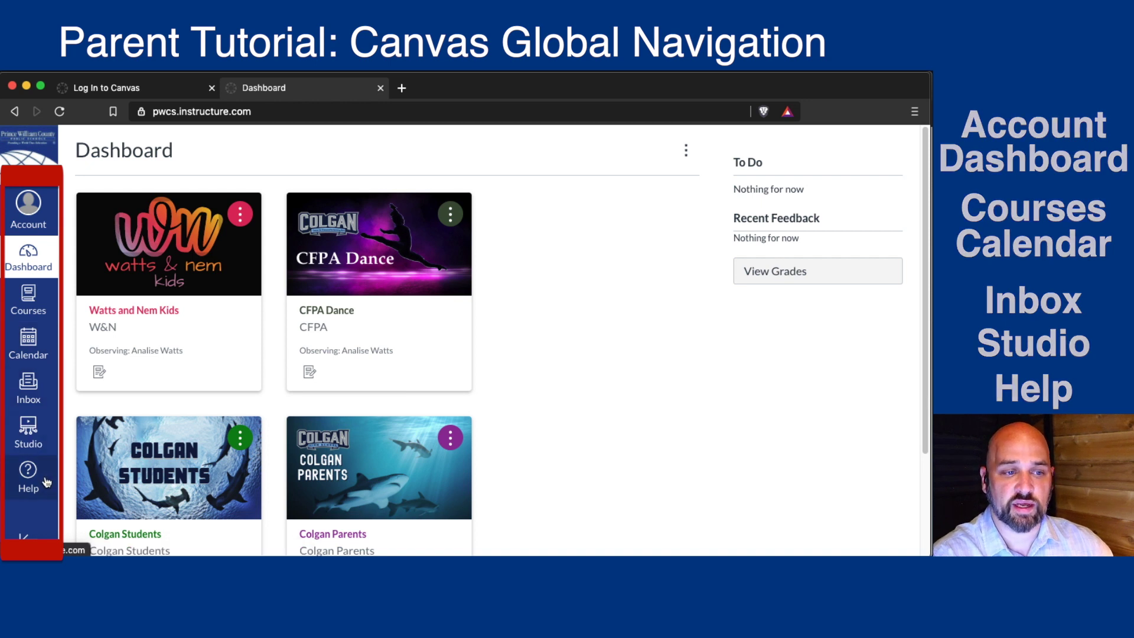
- Review how each course activity alert is delivered under Account Notifications, then move to user Settings
click(28, 203)
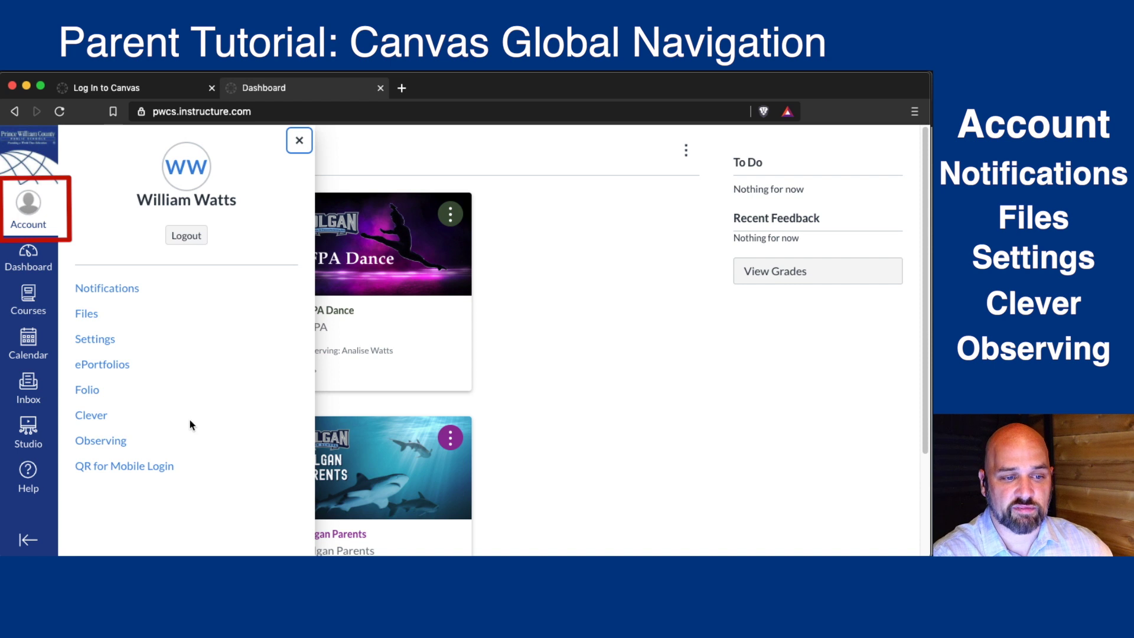
click(104, 290)
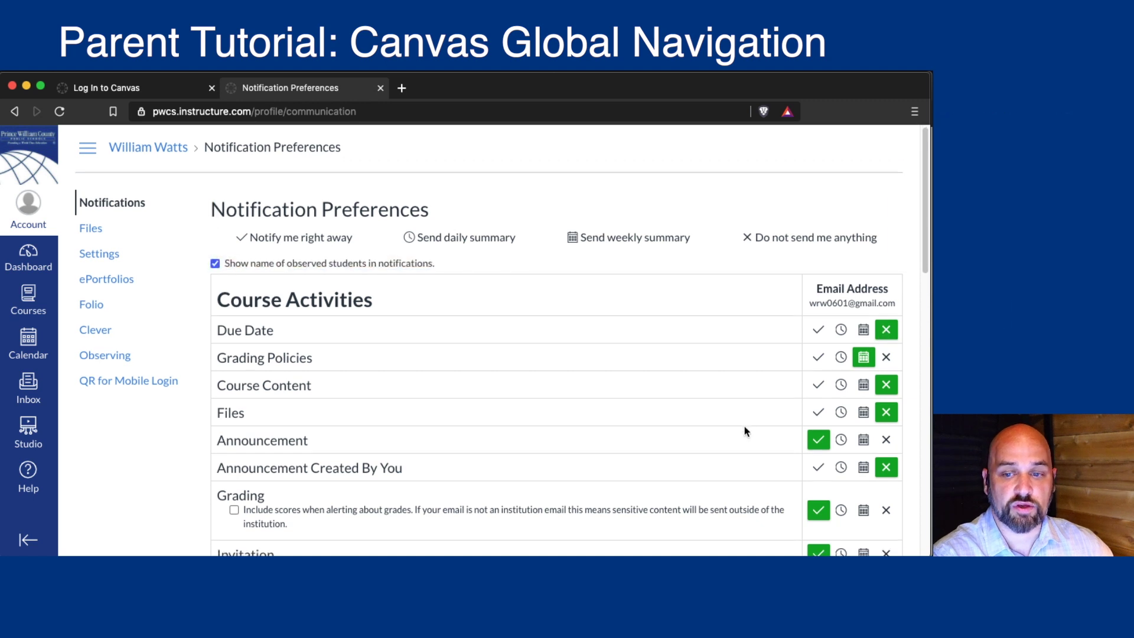
scroll(745, 429, down, 4)
scroll(746, 429, down, 3)
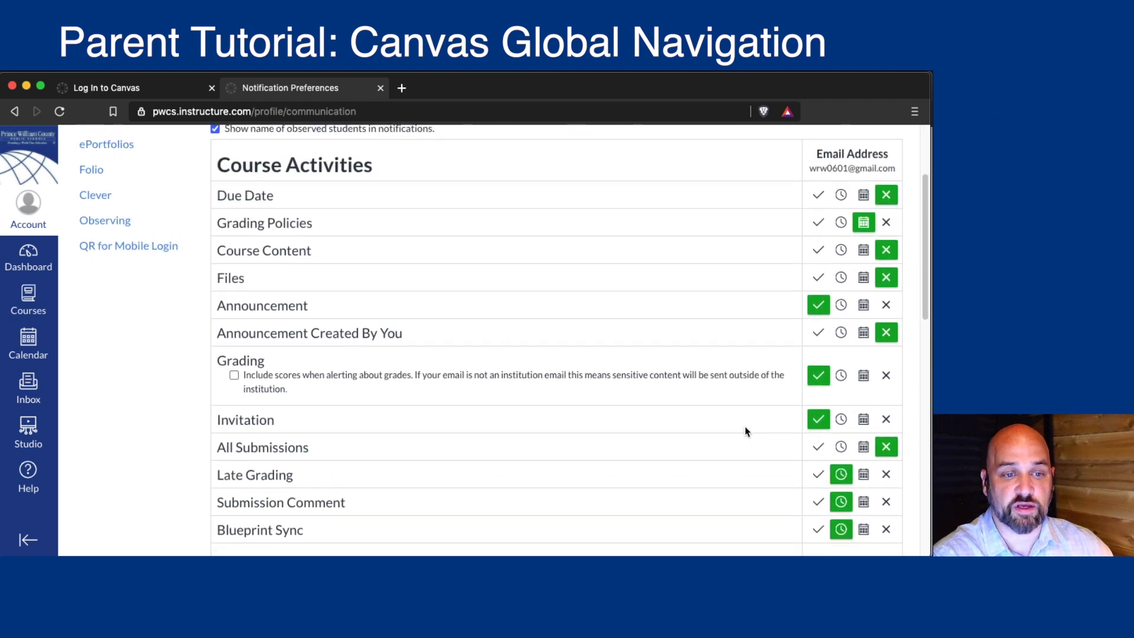
scroll(745, 430, down, 5)
scroll(745, 429, up, 8)
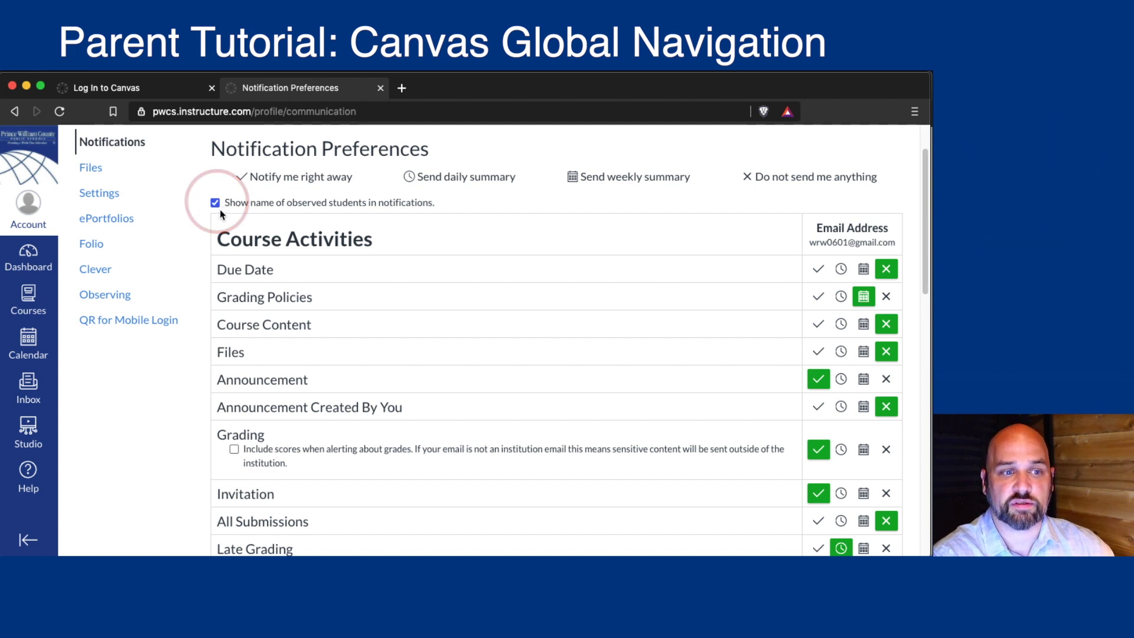
click(111, 202)
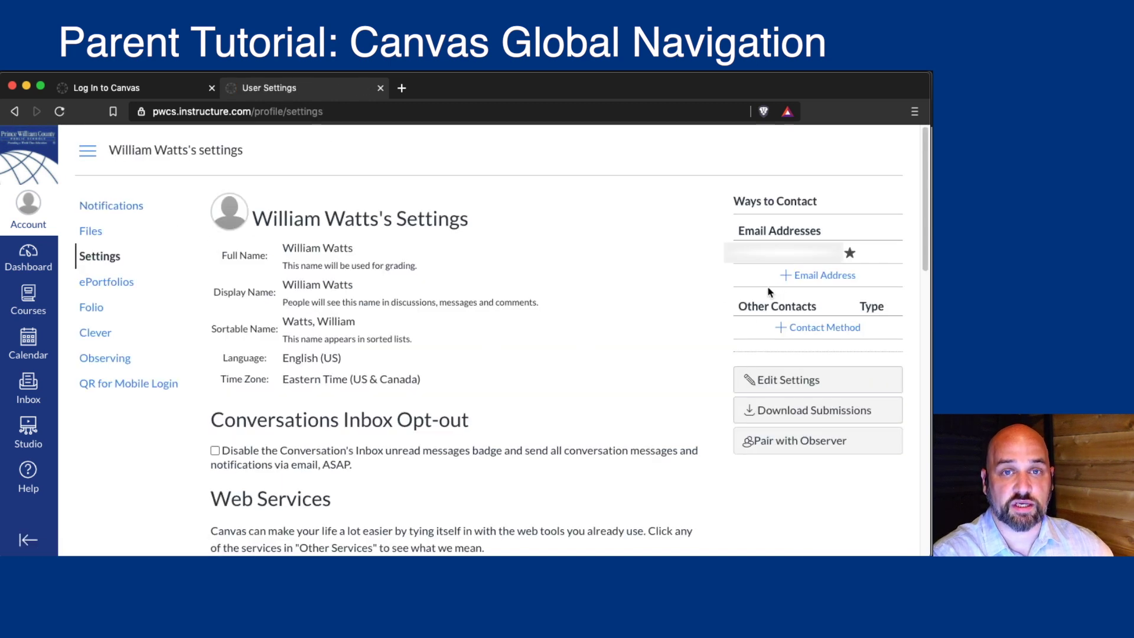
- Start and cancel a new contact method, then show the Observing page with its pairing code field
click(824, 329)
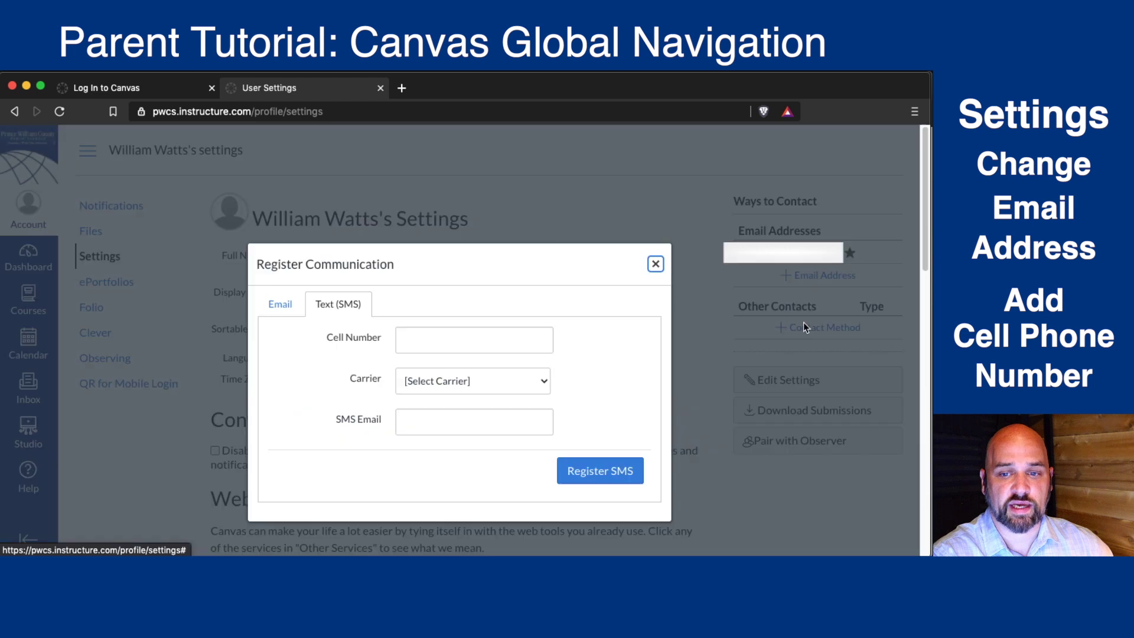
click(656, 264)
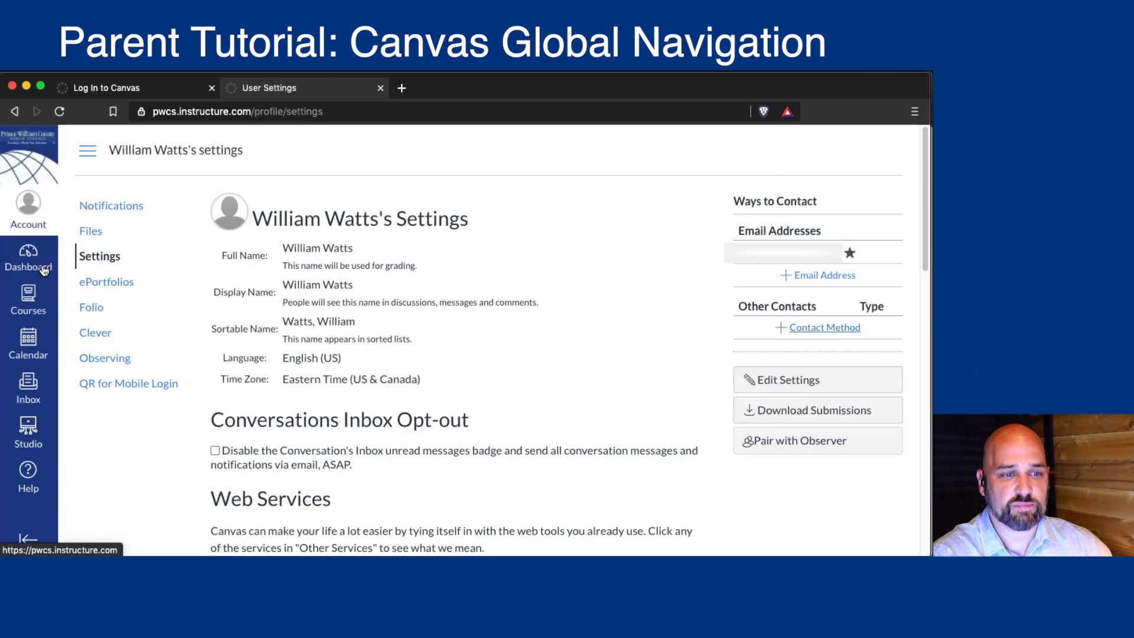
click(127, 362)
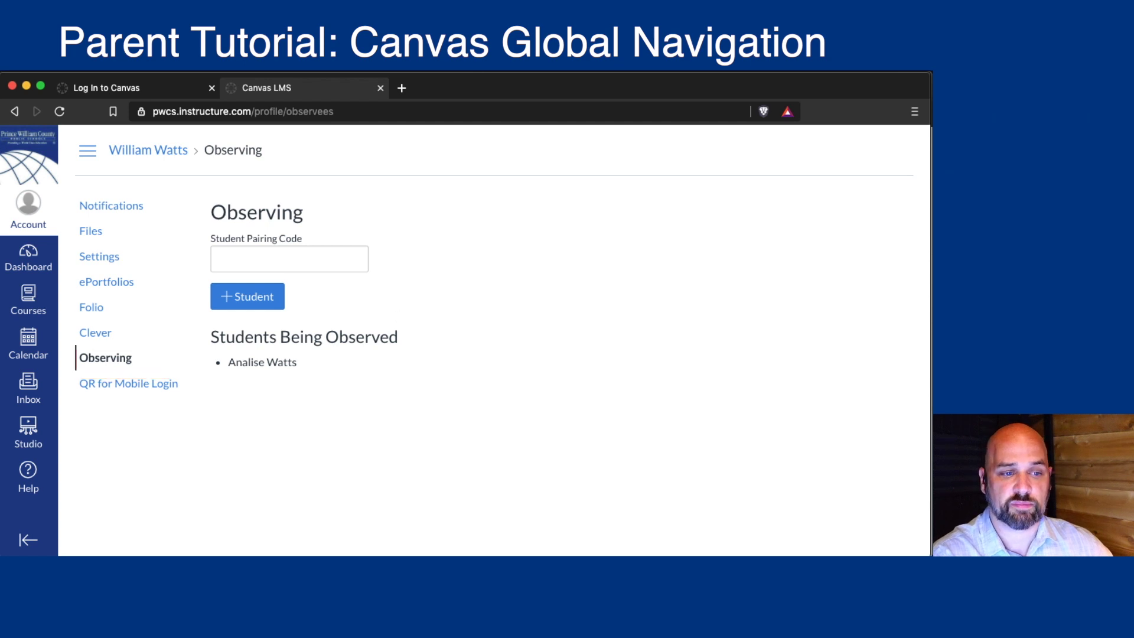
- Return to the Dashboard and look over the Dashboard View layout choices
click(31, 258)
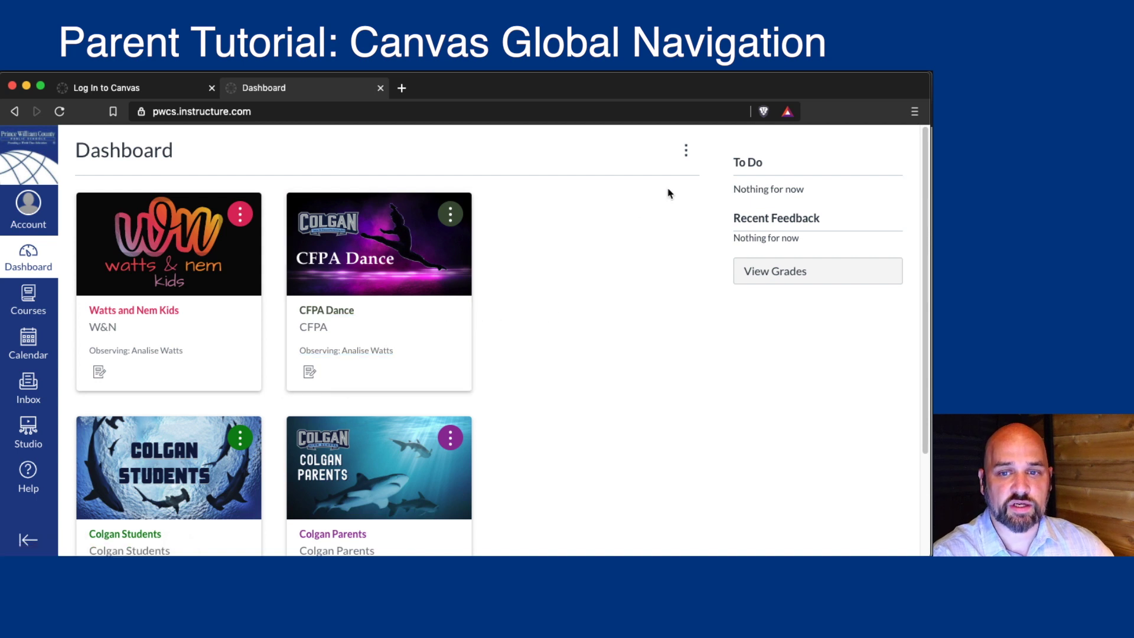
click(686, 150)
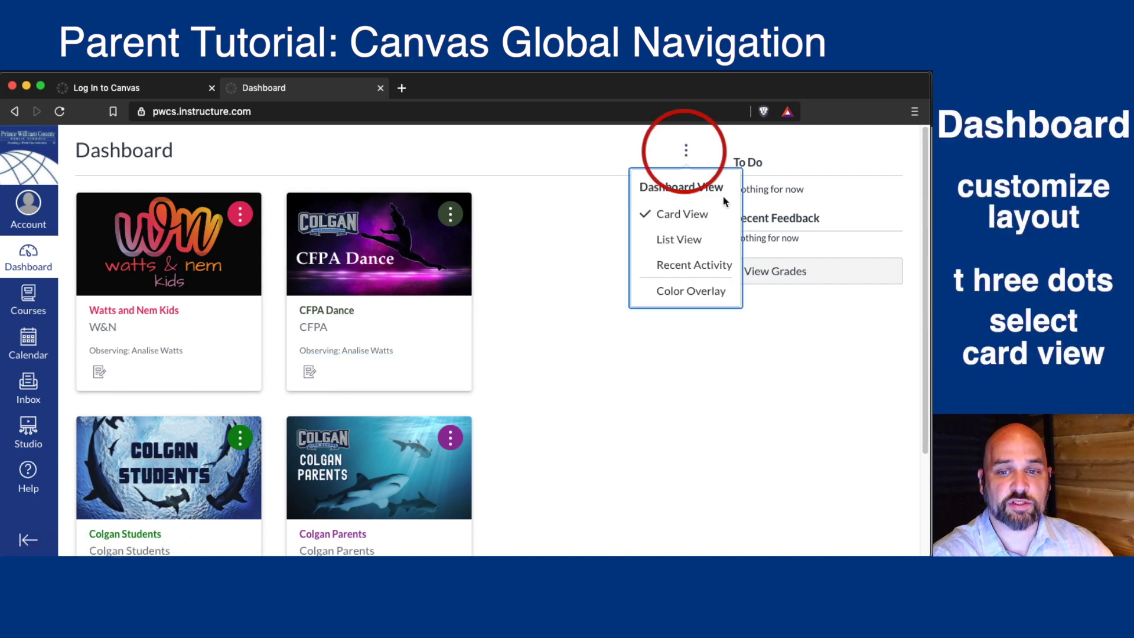
click(598, 234)
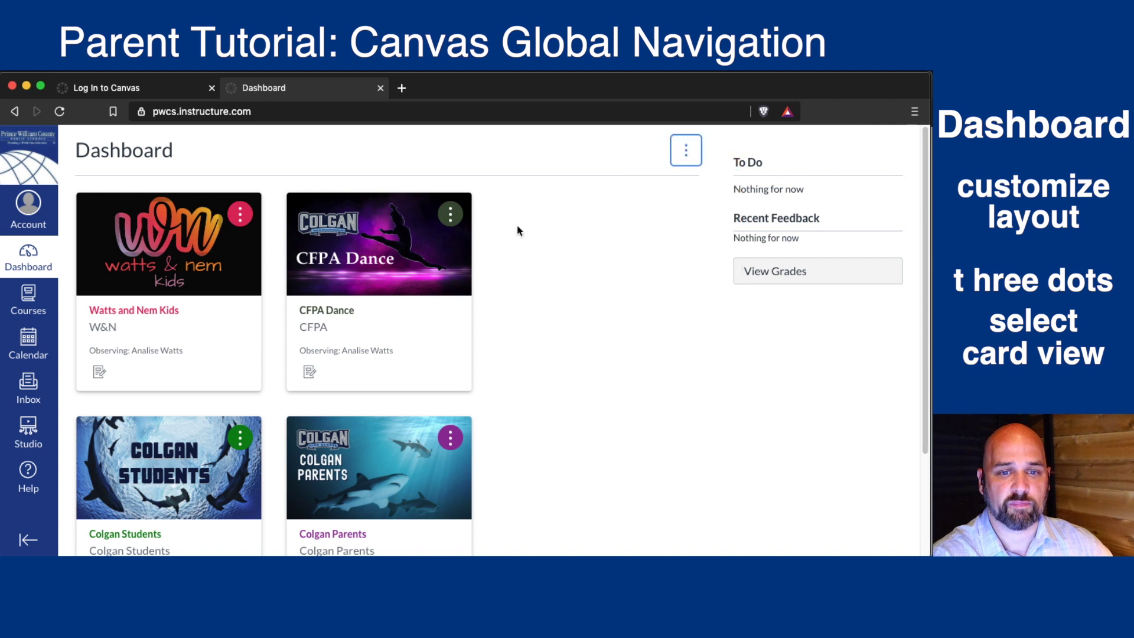
- Check the CFPA Dance card options, then drag the card ahead of Watts and Nem Kids
click(449, 215)
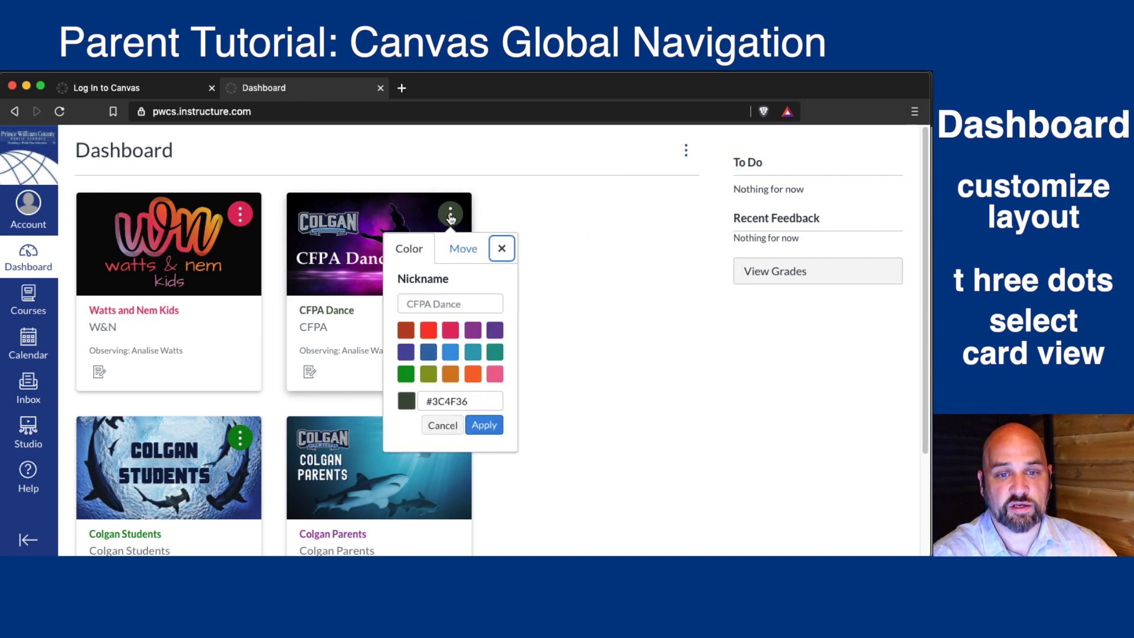
click(507, 199)
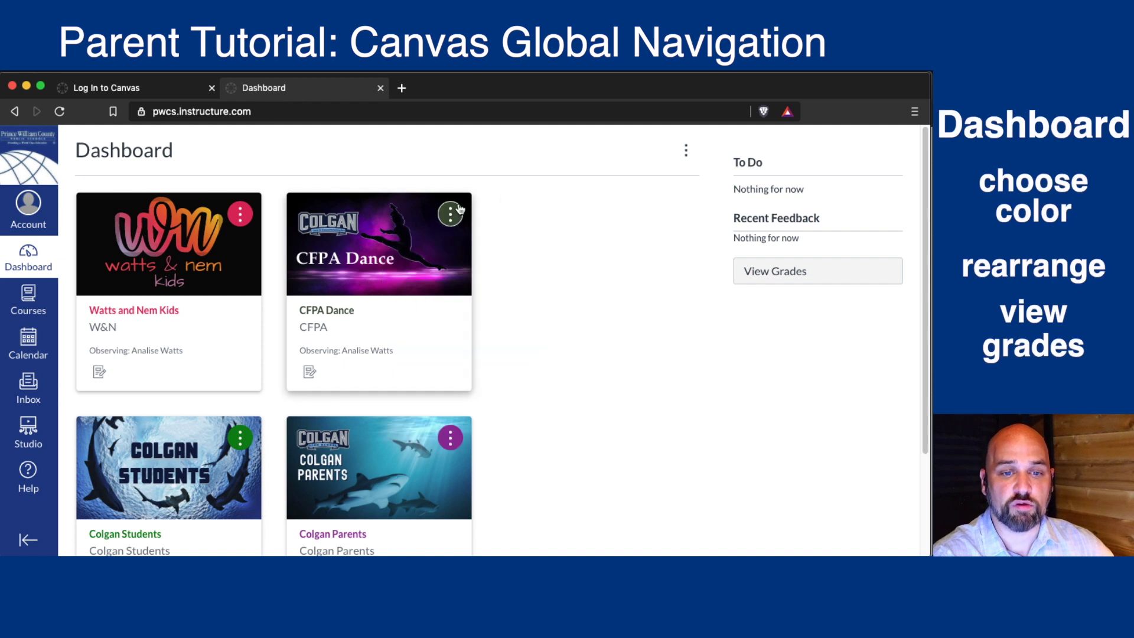
drag(453, 217, 223, 208)
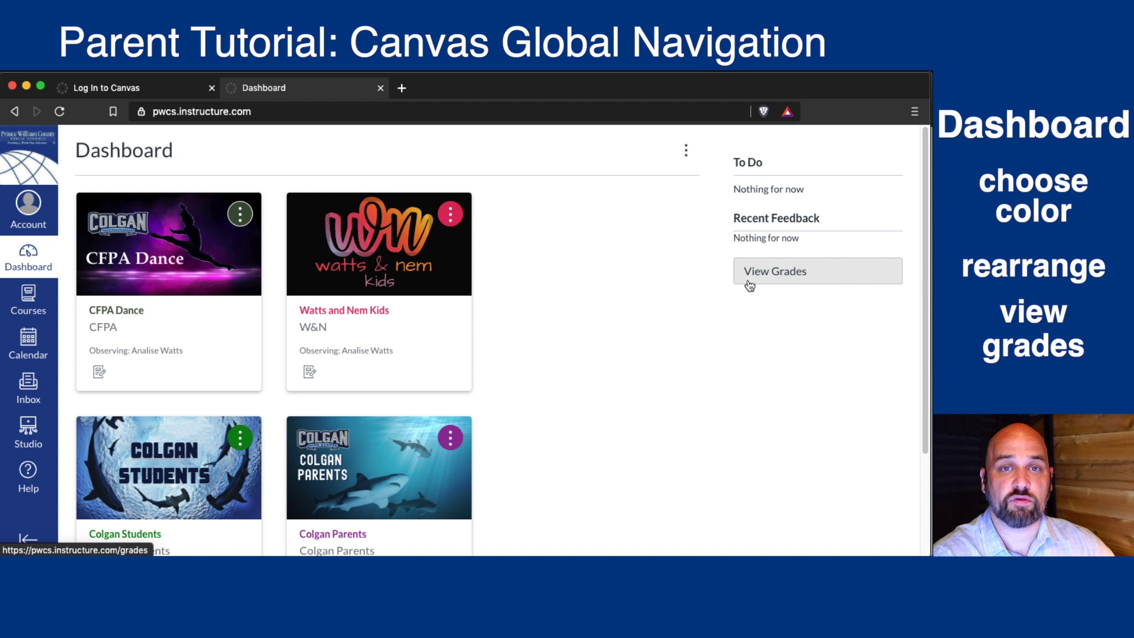
- Browse the Courses list and All Courses, then show the July 2020 calendar month view
click(16, 301)
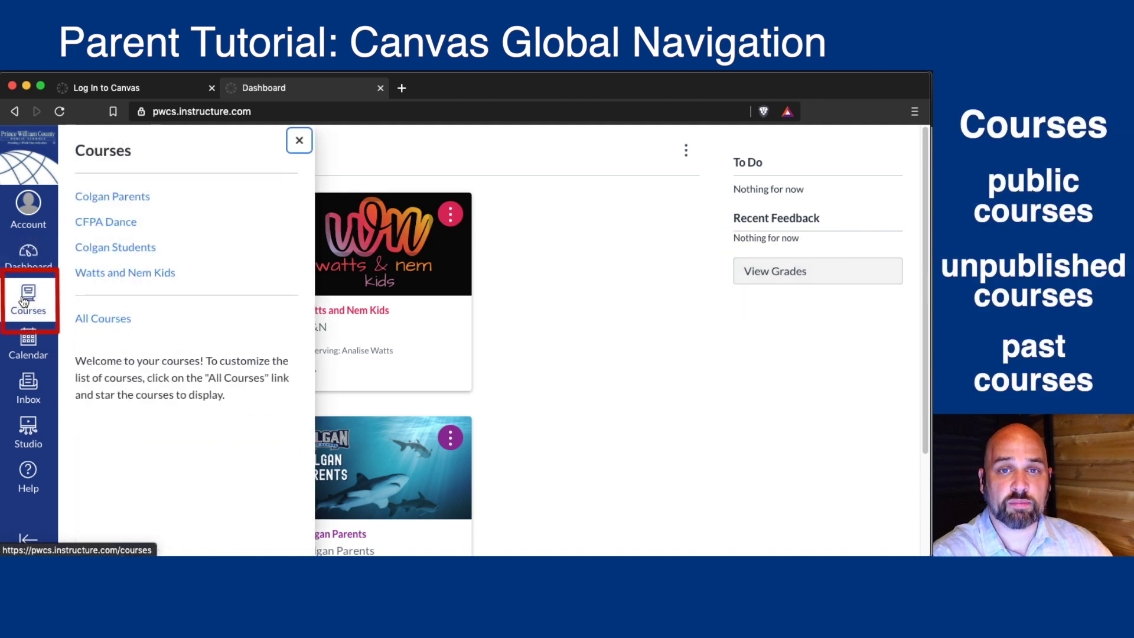
click(101, 323)
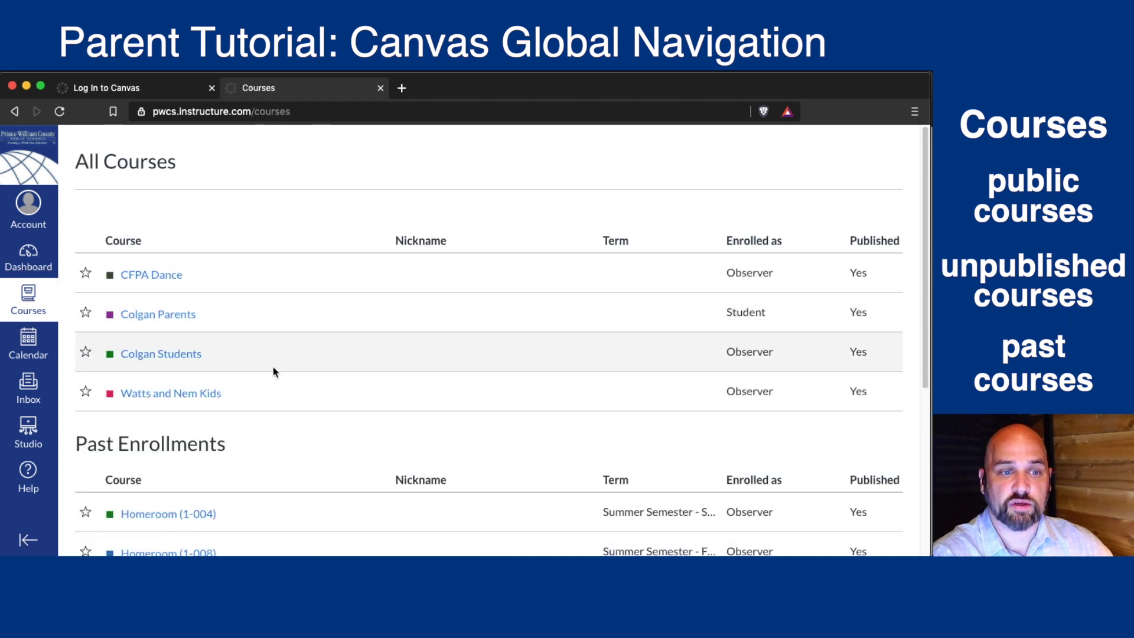
scroll(301, 385, down, 5)
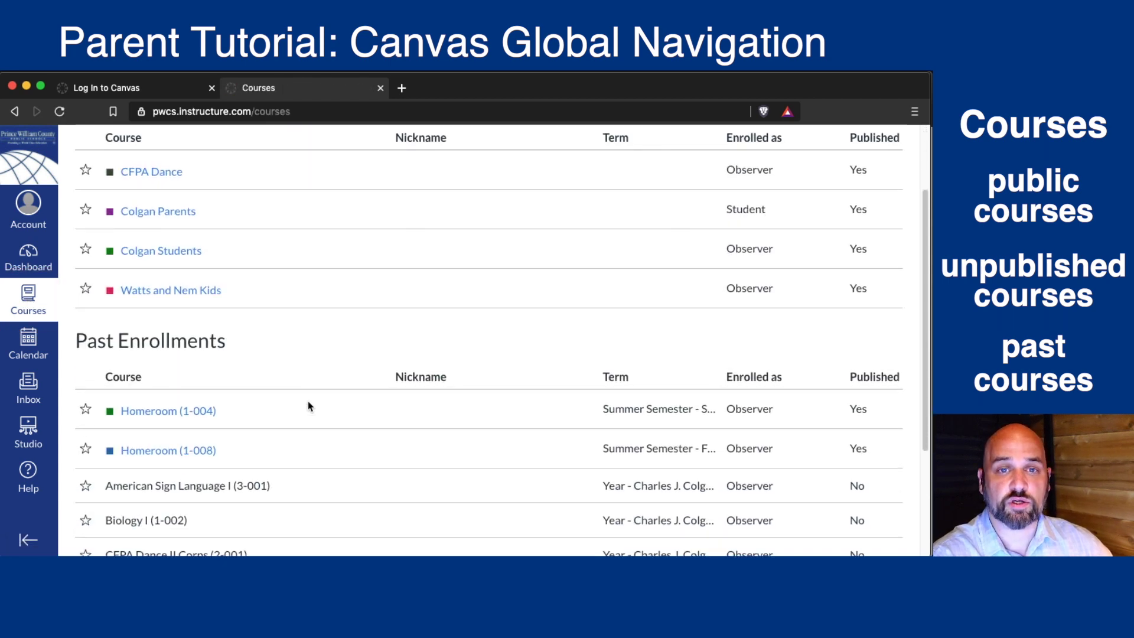
scroll(309, 402, down, 1)
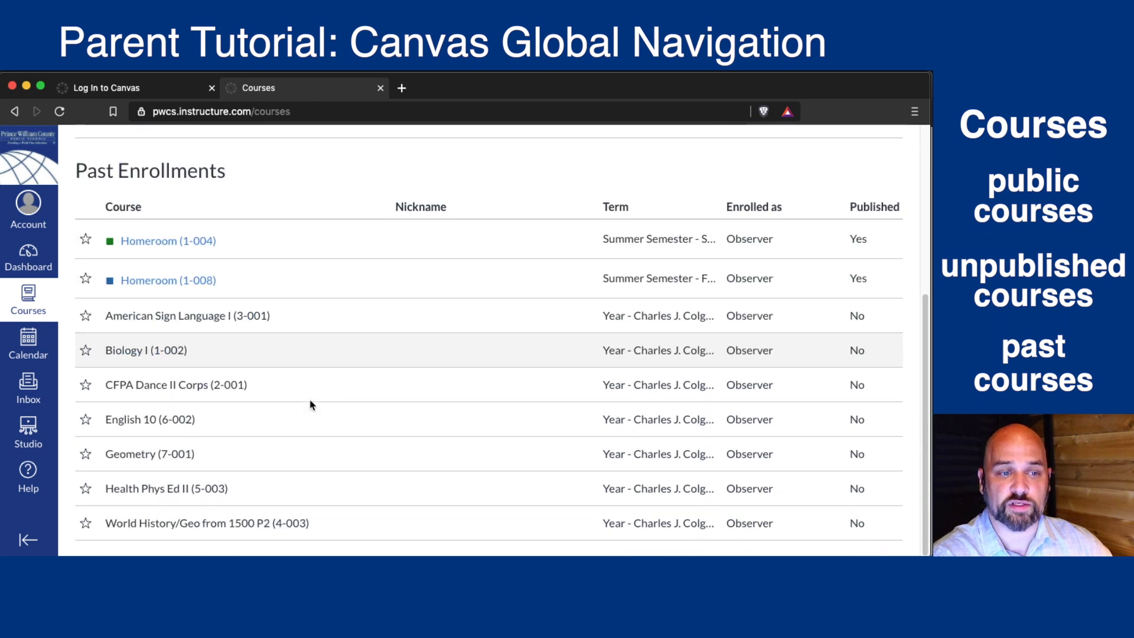
click(22, 342)
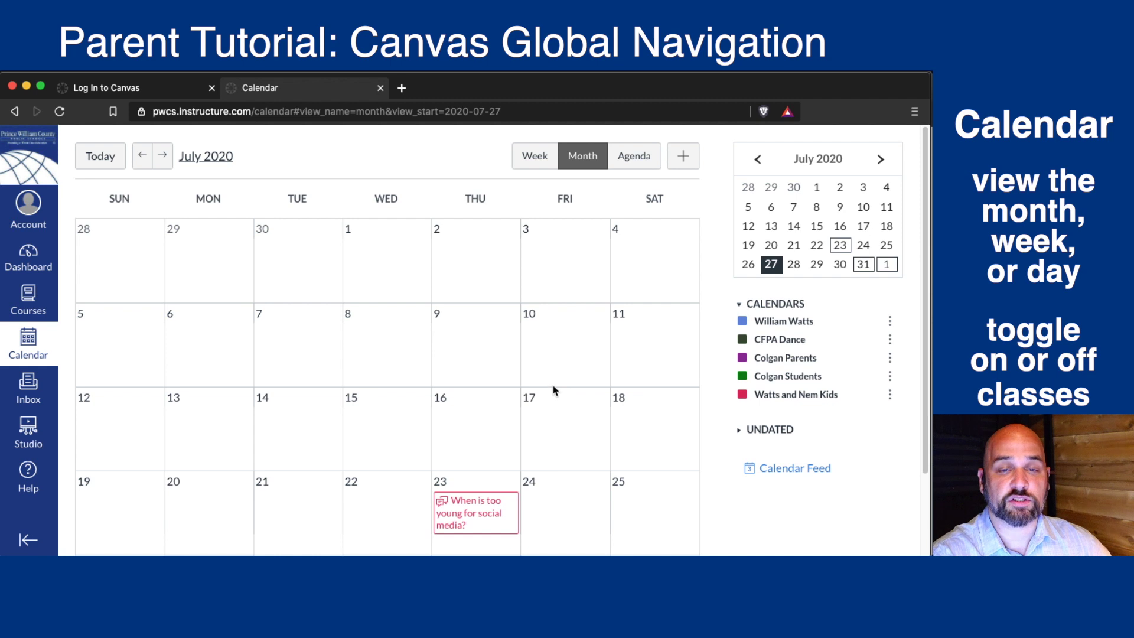
- Toggle the Watts and Nem Kids calendar off and back on, then go to the Inbox
scroll(554, 397, down, 1)
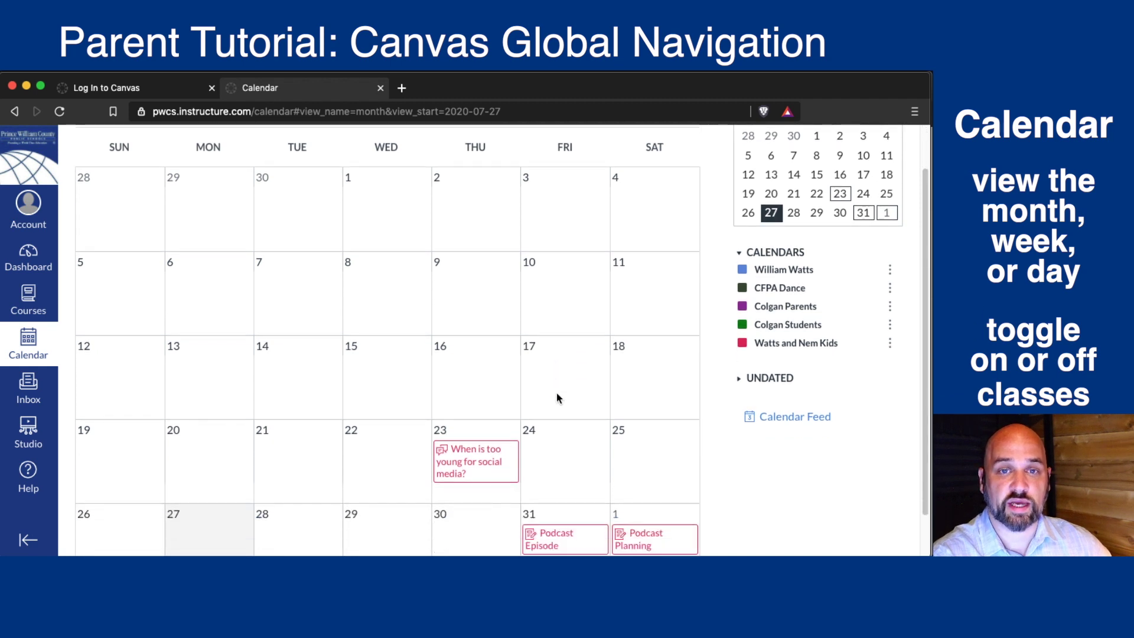
scroll(558, 398, down, 1)
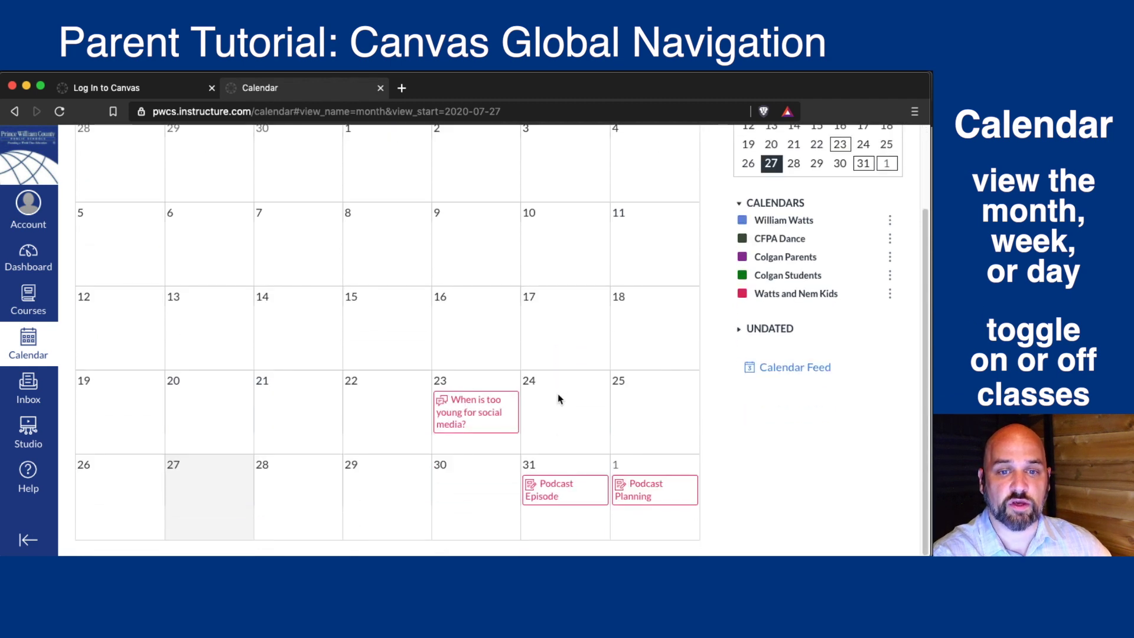
click(743, 295)
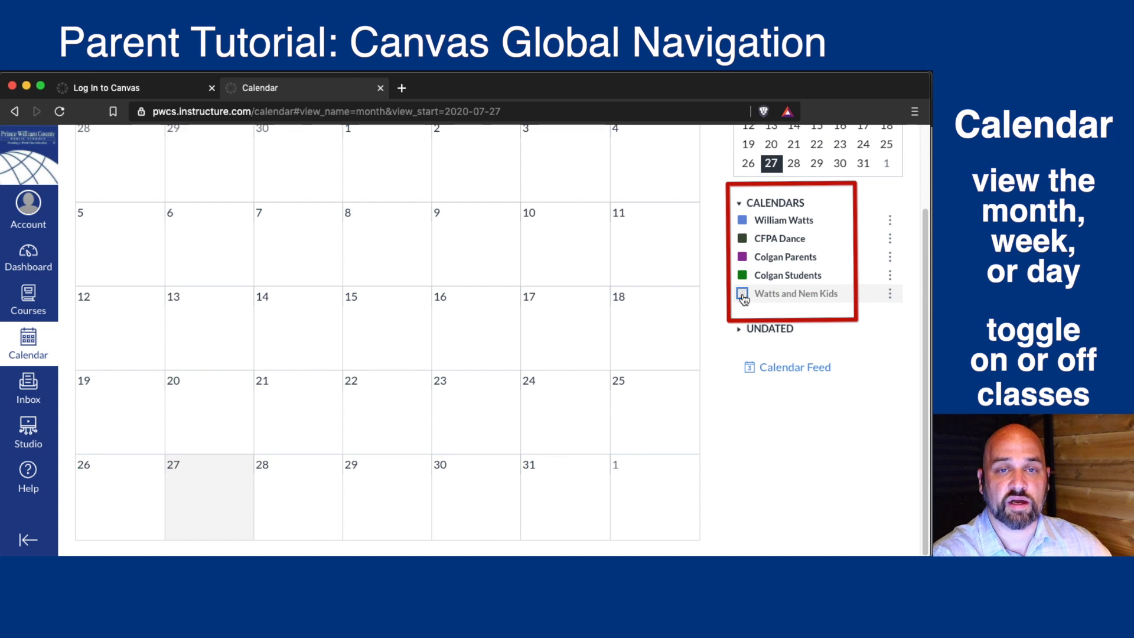
click(742, 295)
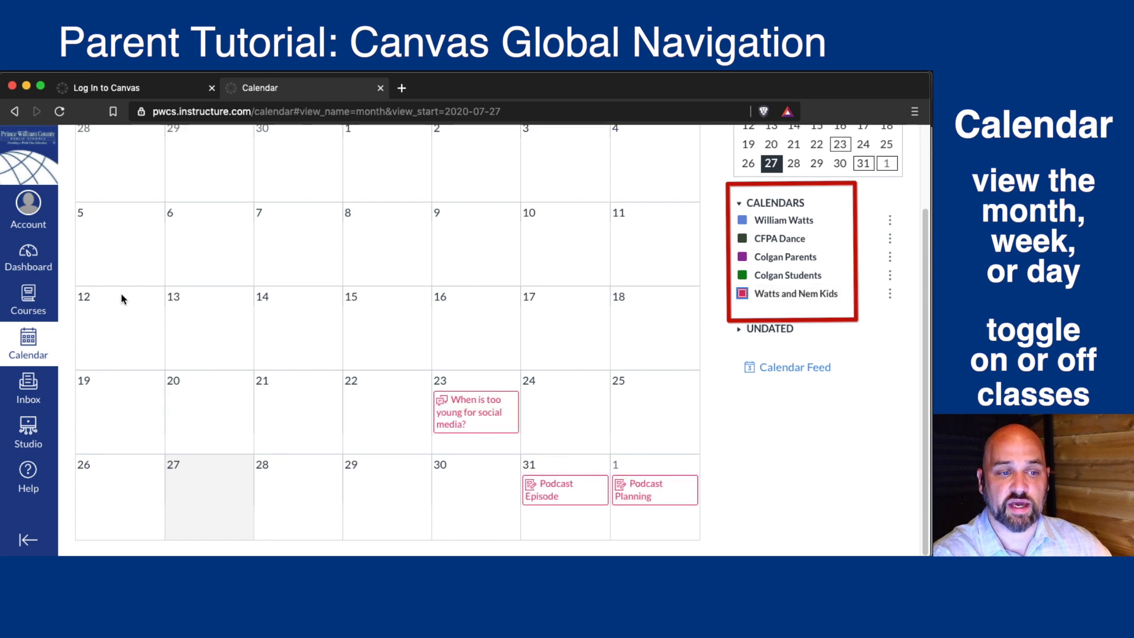
click(48, 392)
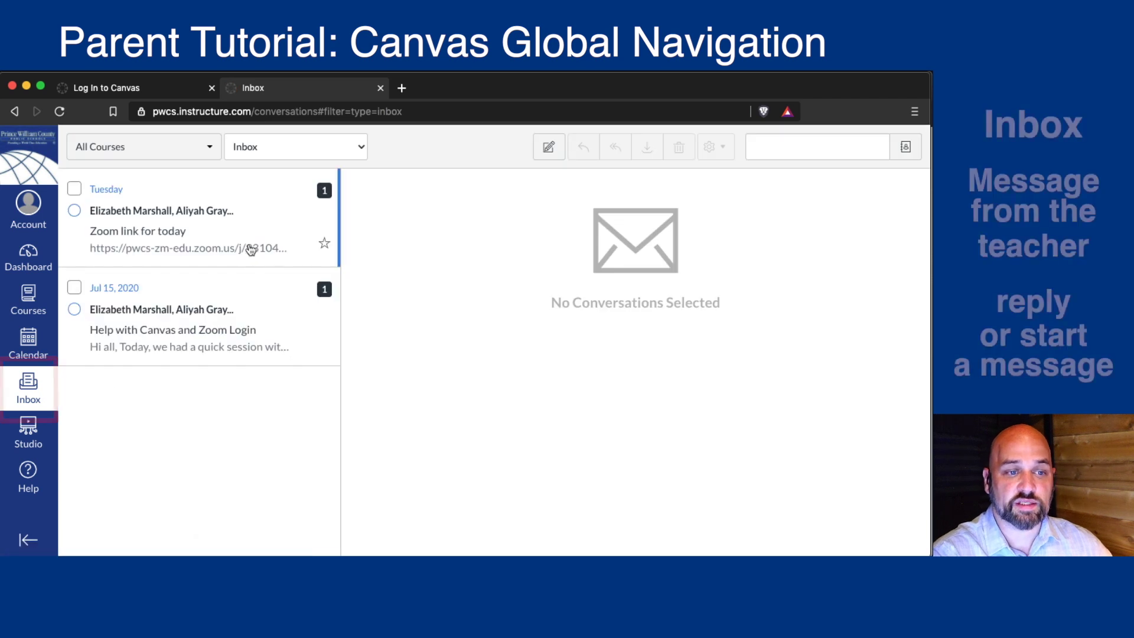
- Read the 'Zoom link for today' conversation, discard a new Compose Message, and go to Studio's My Library
click(262, 250)
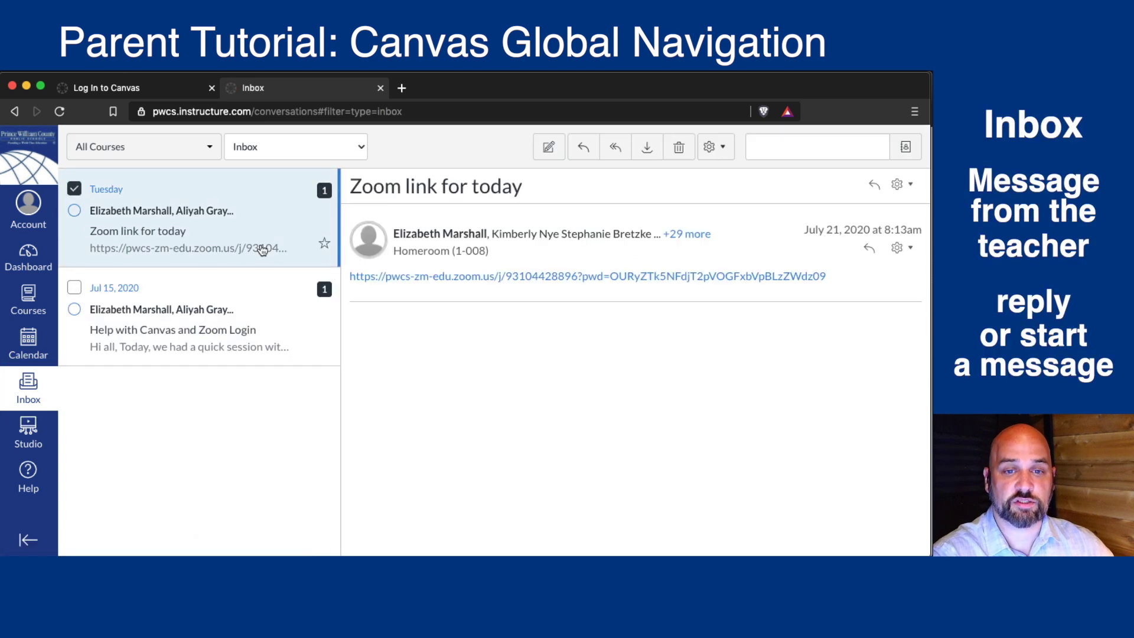
click(548, 148)
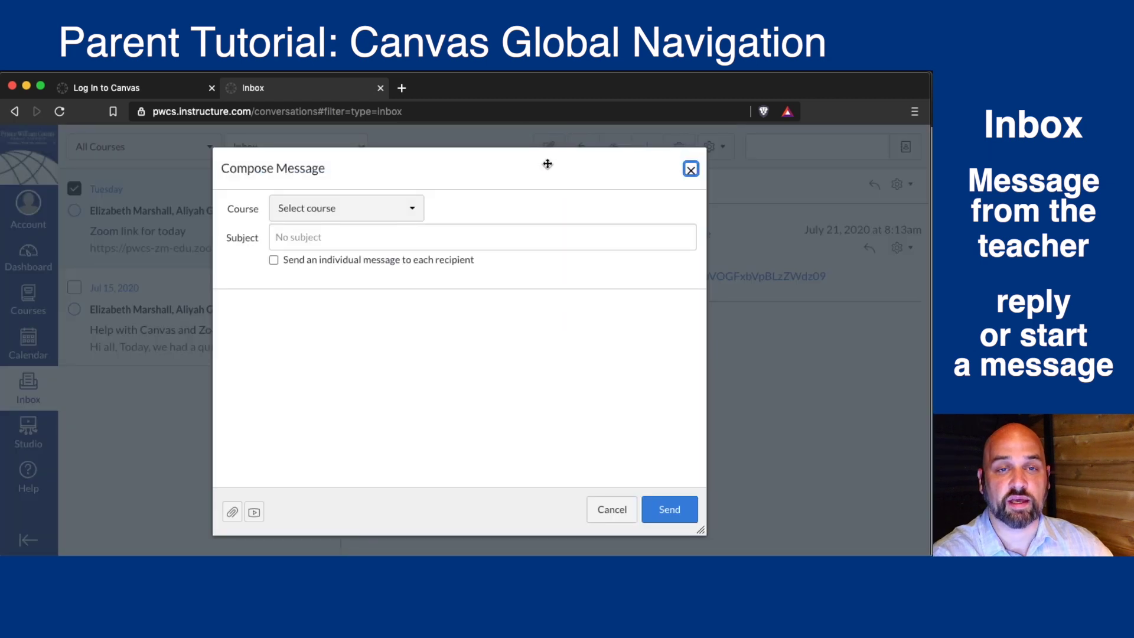
click(691, 170)
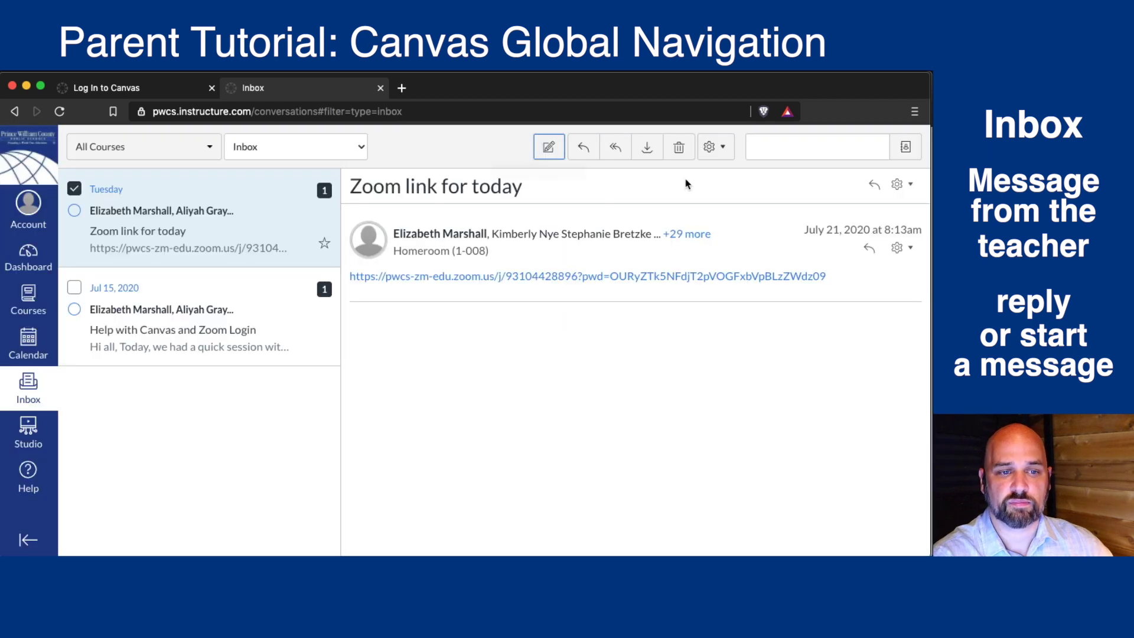
click(30, 443)
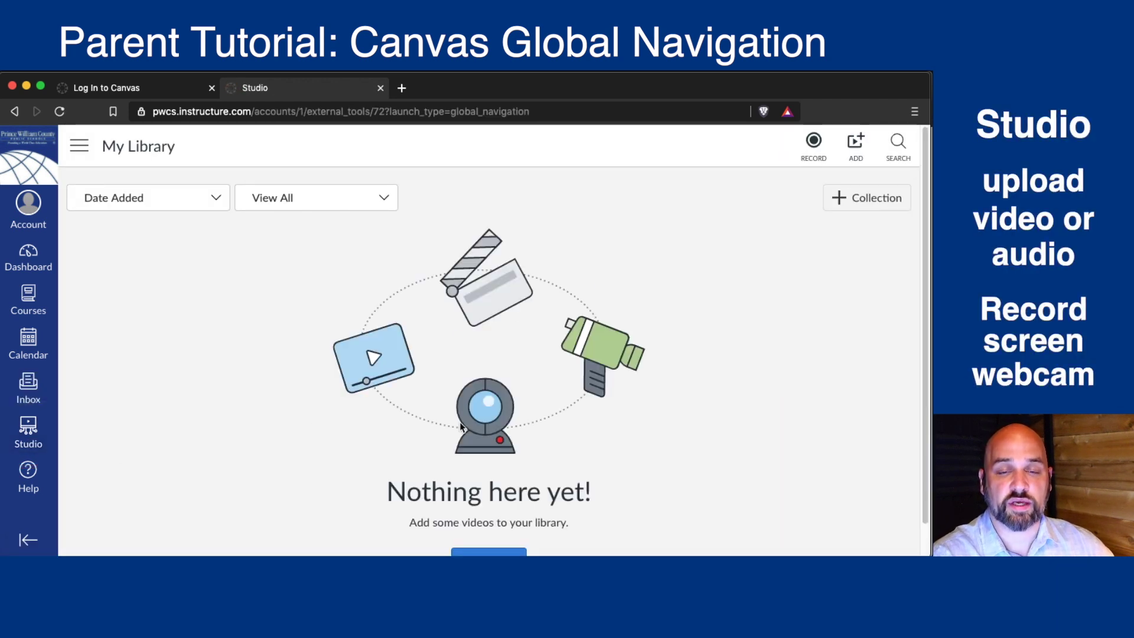
- Preview Studio's Screen/Webcam Capture recording options, close them, and bring up the Help resources
click(803, 152)
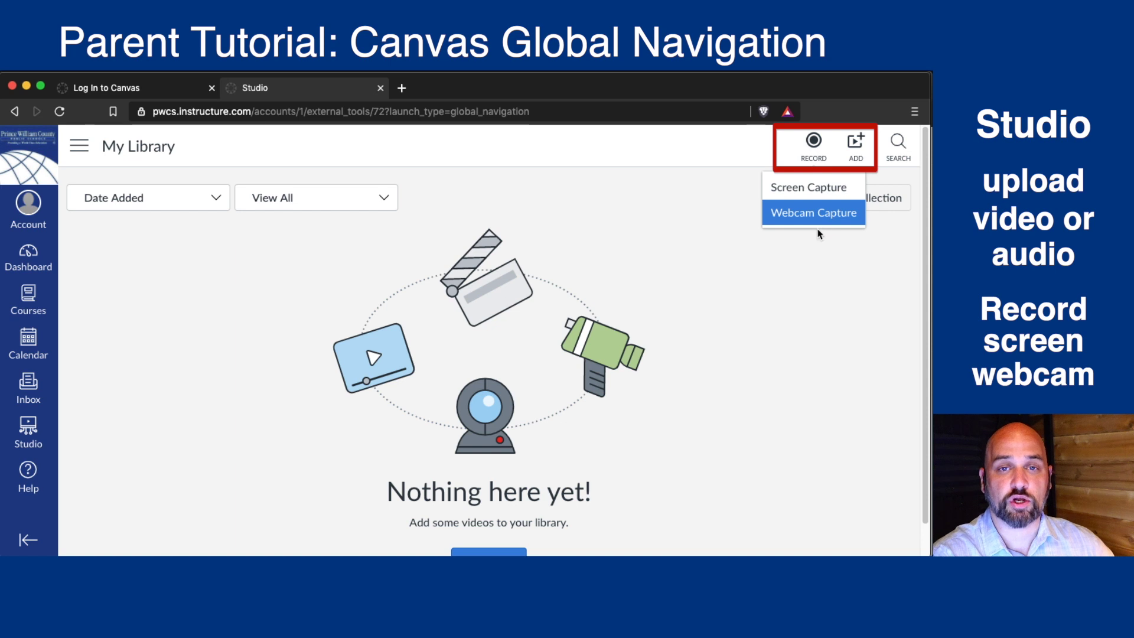
click(809, 241)
click(28, 475)
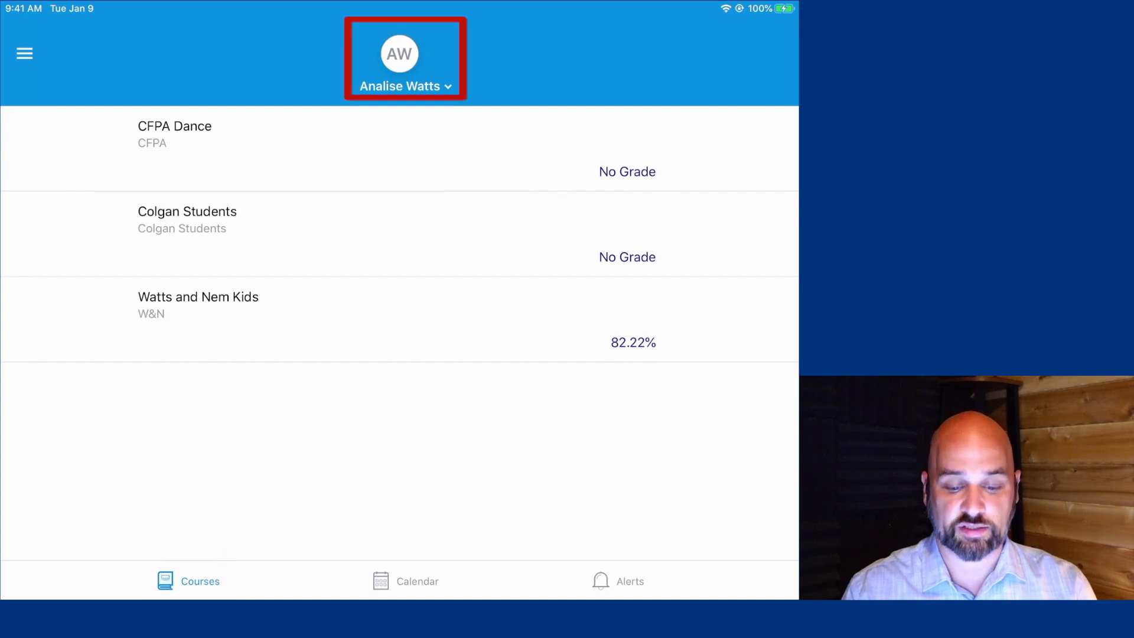
- View the linked-student list, browse Calendar and Alerts, return to Courses, and show the account menu
click(405, 86)
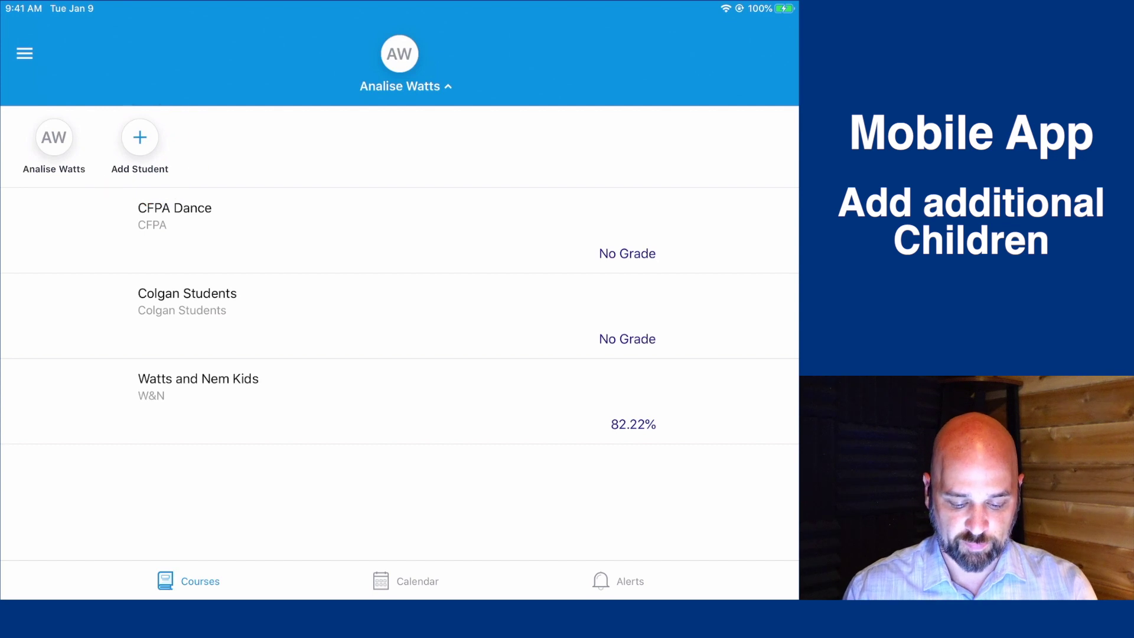
click(405, 581)
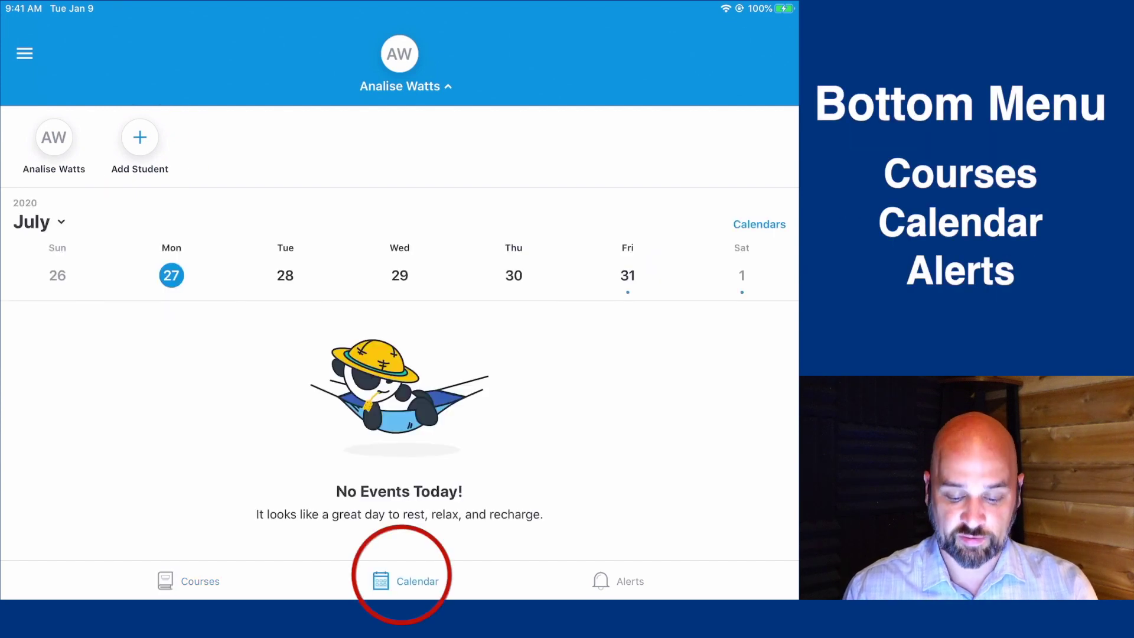
click(618, 581)
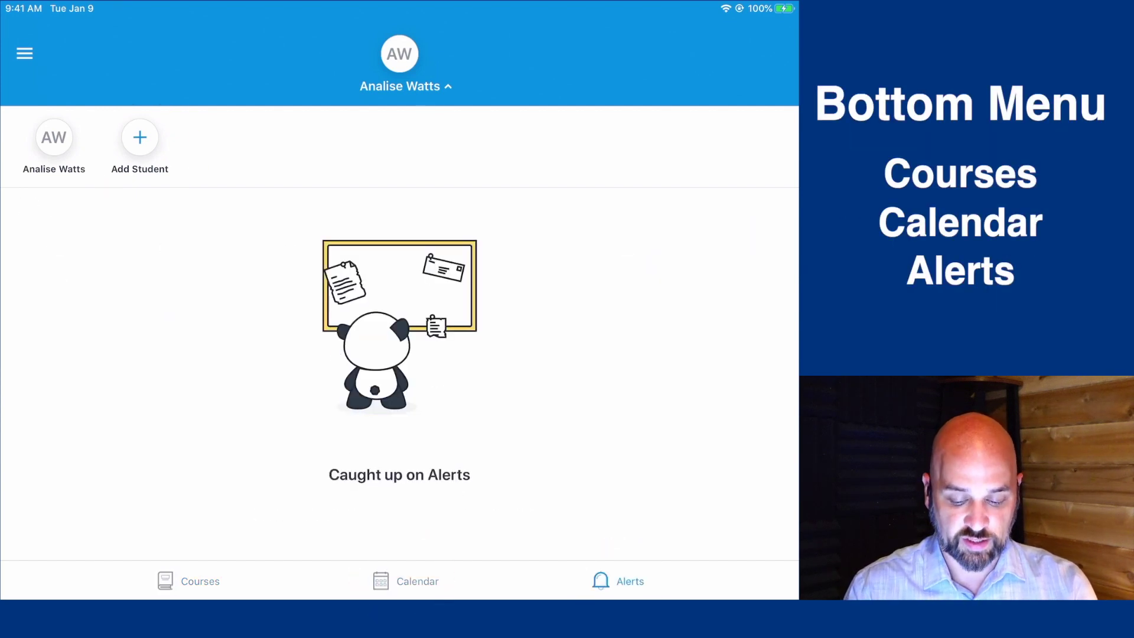
click(188, 581)
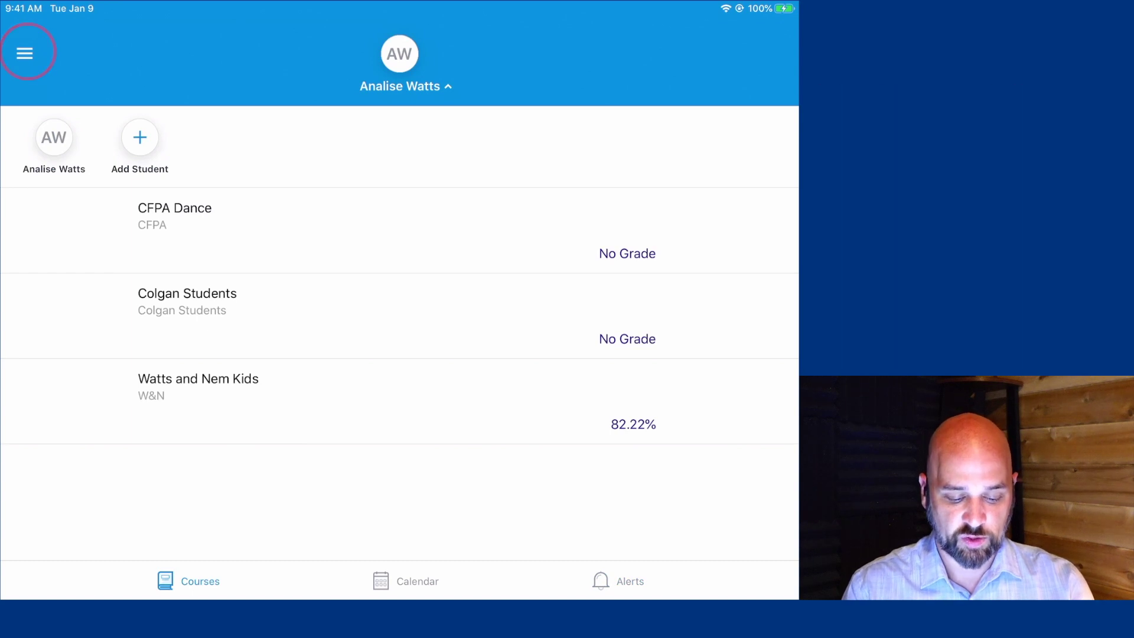
click(24, 53)
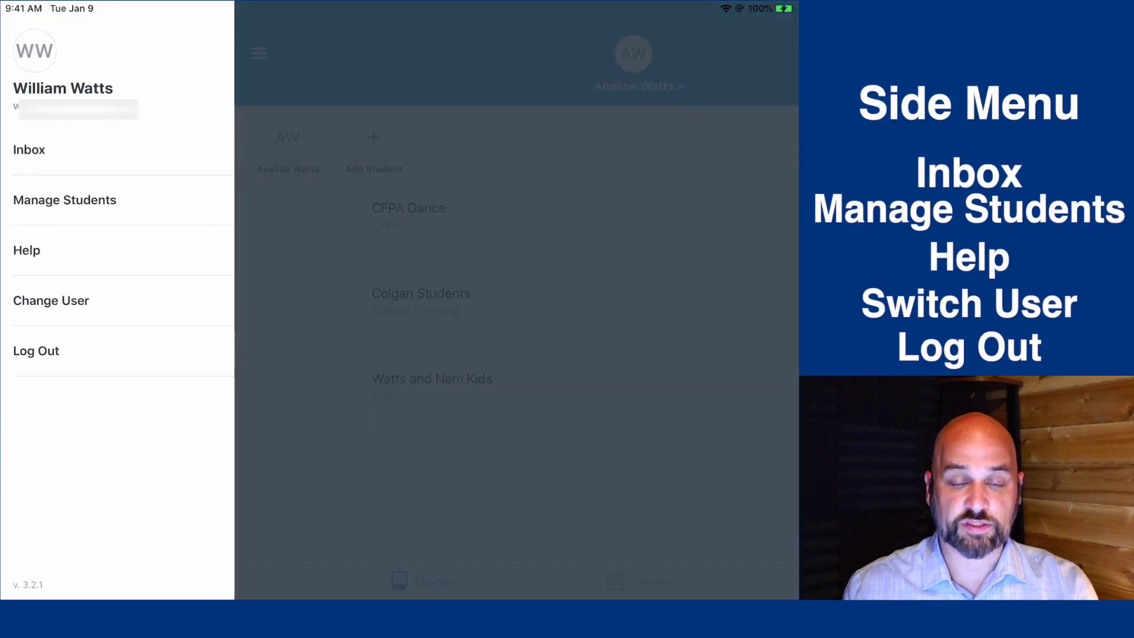